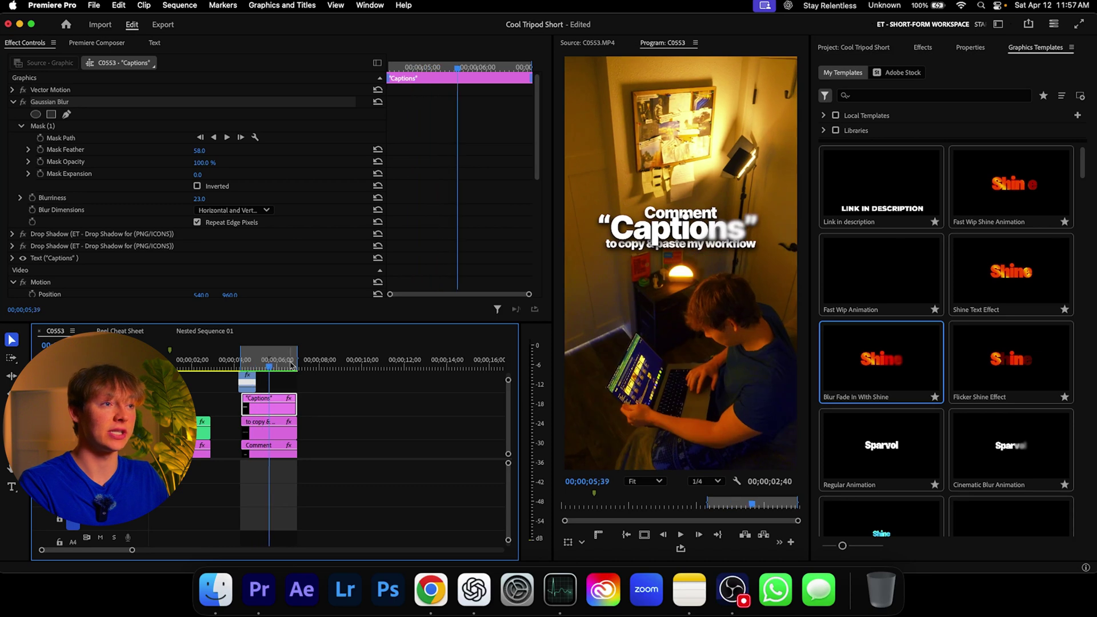
- Play back the marked section of the sequence with the caption graphics to review the existing blur look
{"action": "key", "text": "ctrl+shift+space"}
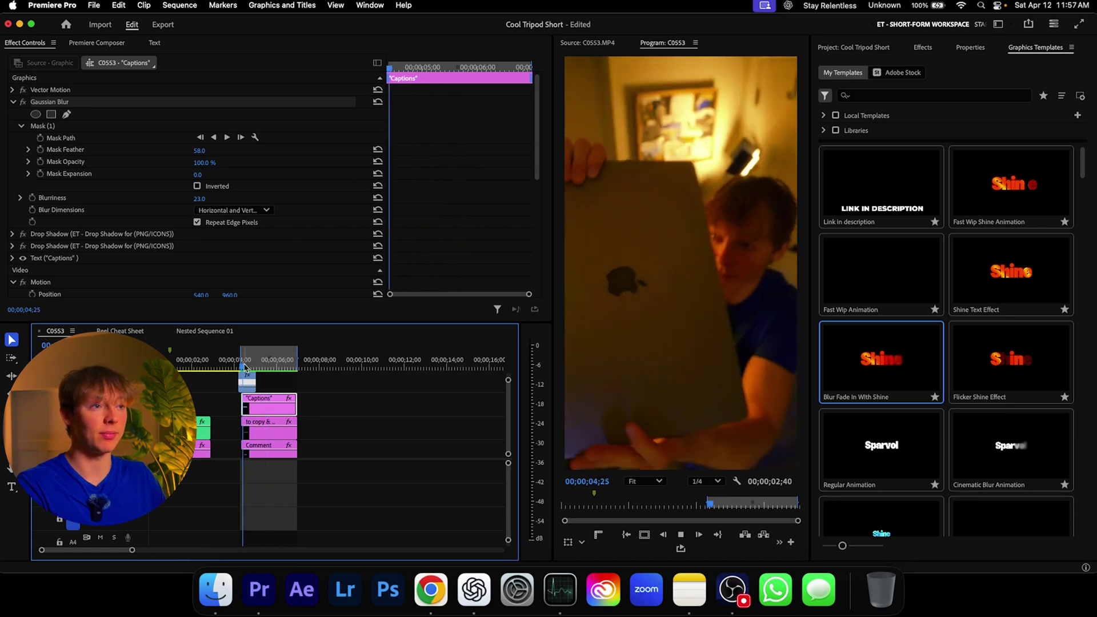
{"action": "key", "text": "space"}
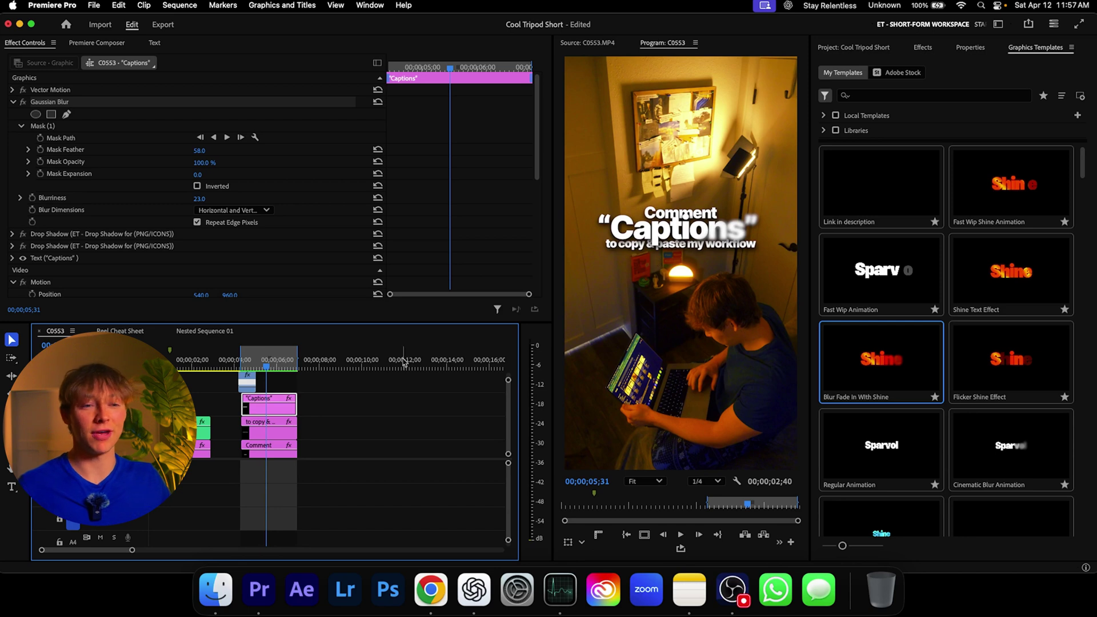
{"action": "left_click", "coordinate": [350, 415]}
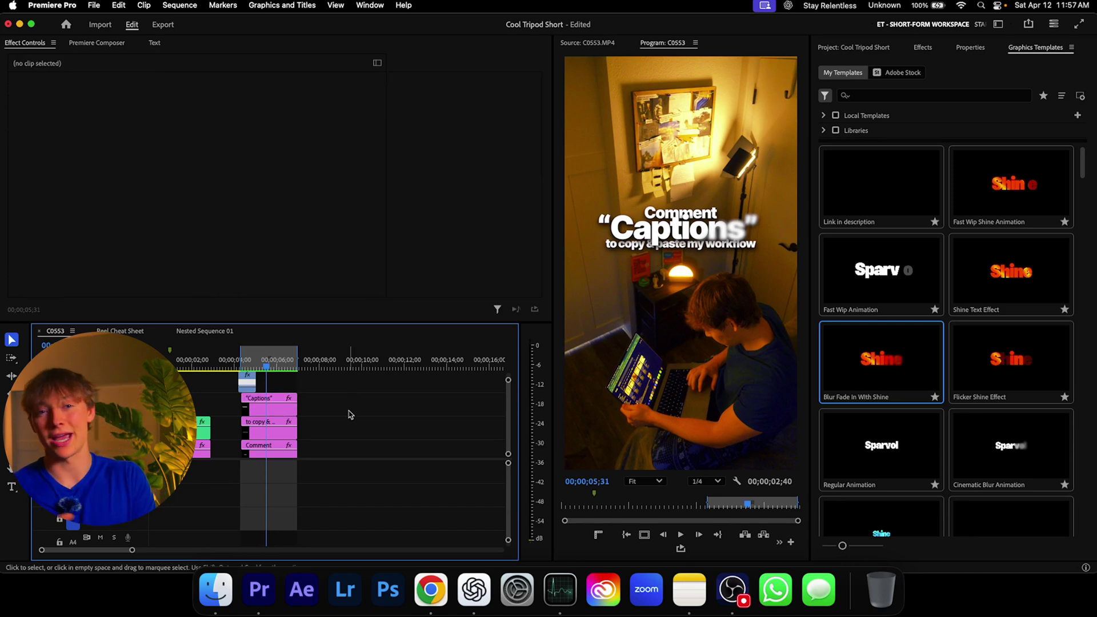
- Remove the existing Gaussian Blur effect from the "Captions" text clip
{"action": "mouse_move", "coordinate": [297, 409]}
{"action": "left_mouse_down"}
{"action": "mouse_move", "coordinate": [348, 409]}
{"action": "mouse_move", "coordinate": [293, 407]}
{"action": "left_mouse_up"}
{"action": "left_click", "coordinate": [288, 408]}
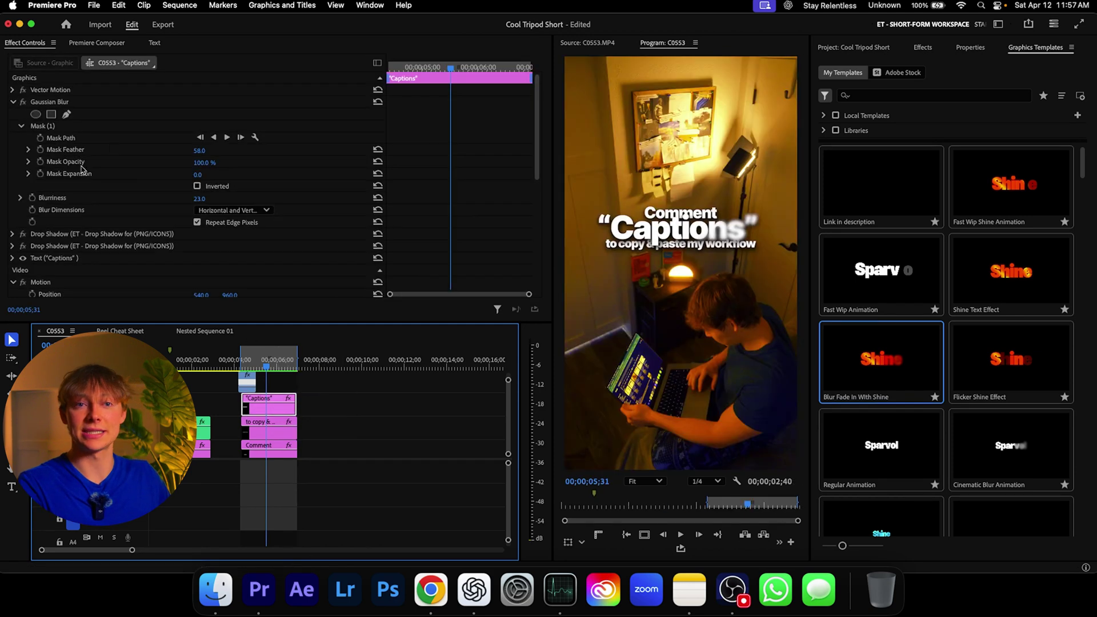
{"action": "left_click", "coordinate": [54, 102]}
{"action": "key", "text": "Delete"}
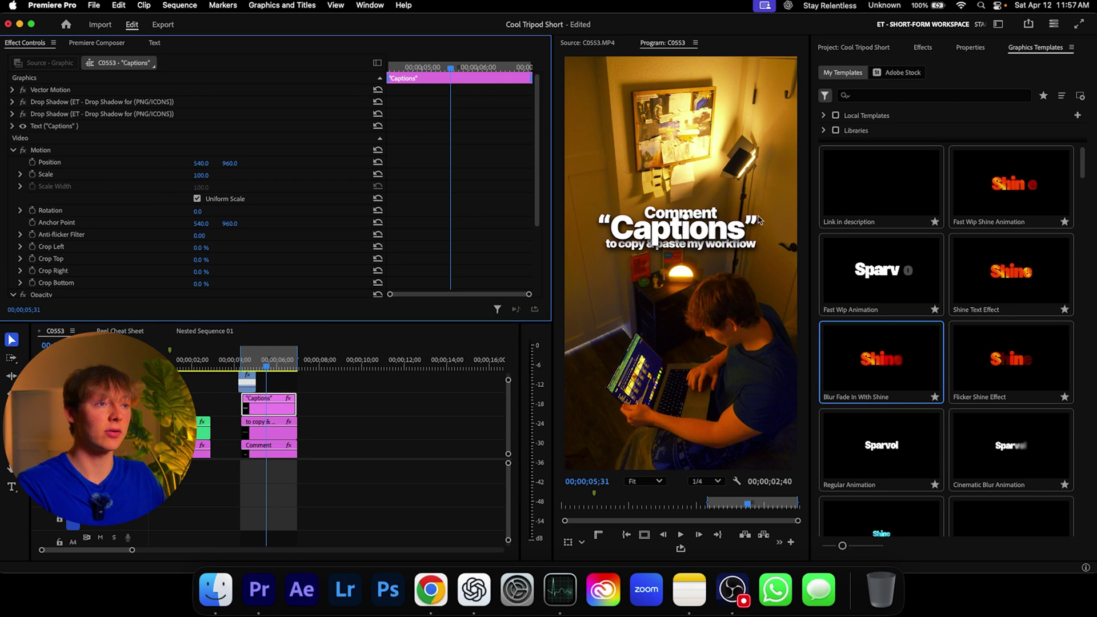
- Find Gaussian Blur by searching the effects for "blur" and apply it to the "Captions" text clip
{"action": "left_click", "coordinate": [935, 48]}
{"action": "left_click", "coordinate": [881, 68]}
{"action": "type", "text": "gass"}
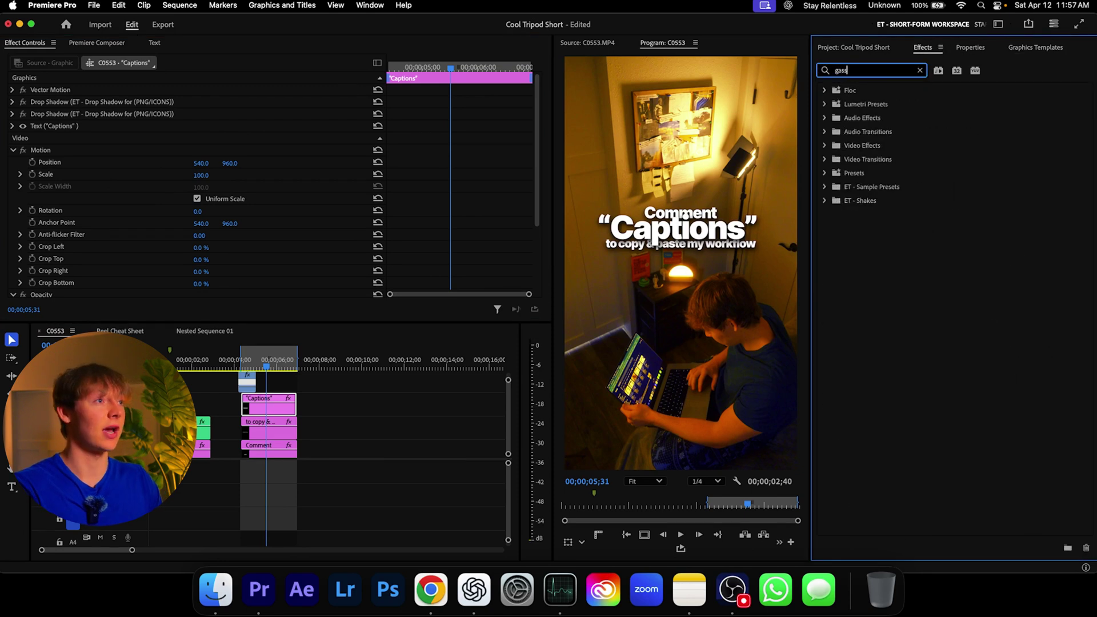
{"action": "key", "text": "BackSpace"}
{"action": "key", "text": "BackSpace"}
{"action": "key", "text": "BackSpace"}
{"action": "type", "text": "blur"}
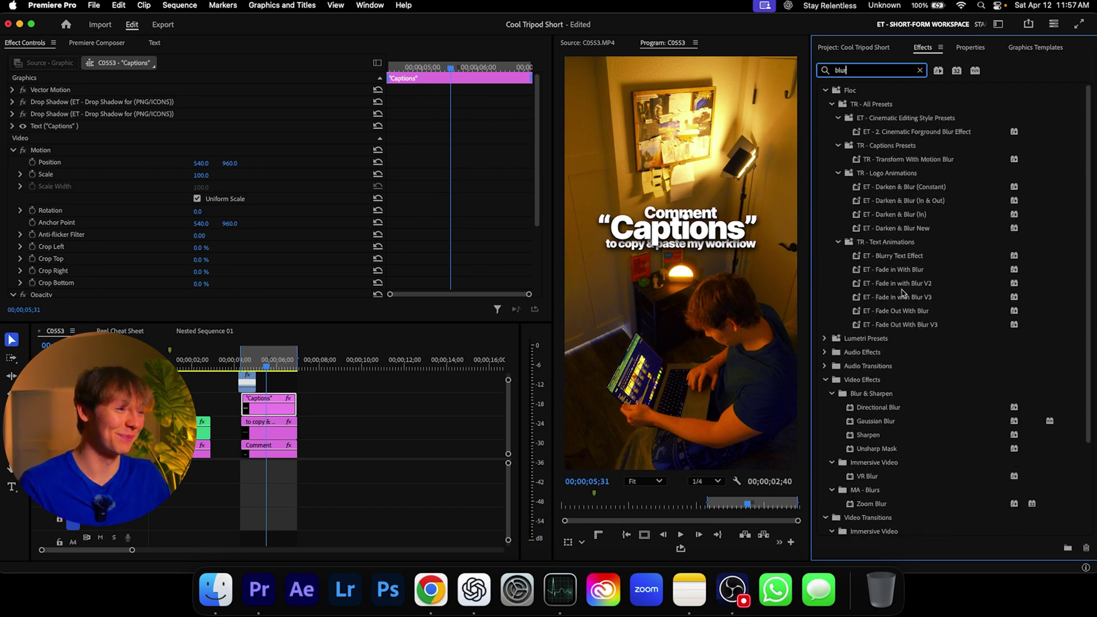
{"action": "scroll", "coordinate": [903, 293], "scroll_direction": "down", "scroll_amount": 5}
{"action": "left_click_drag", "start_coordinate": [883, 311], "coordinate": [269, 404]}
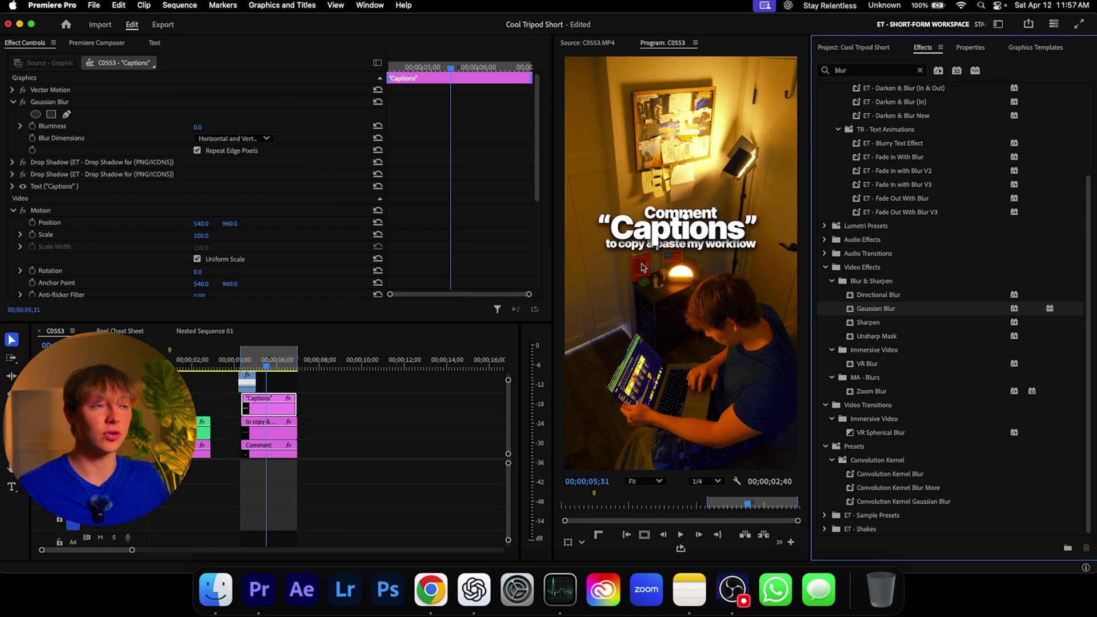
- Examine the effect, text and motion settings of the "Captions" clip
{"action": "scroll", "coordinate": [251, 134], "scroll_direction": "down", "scroll_amount": 4}
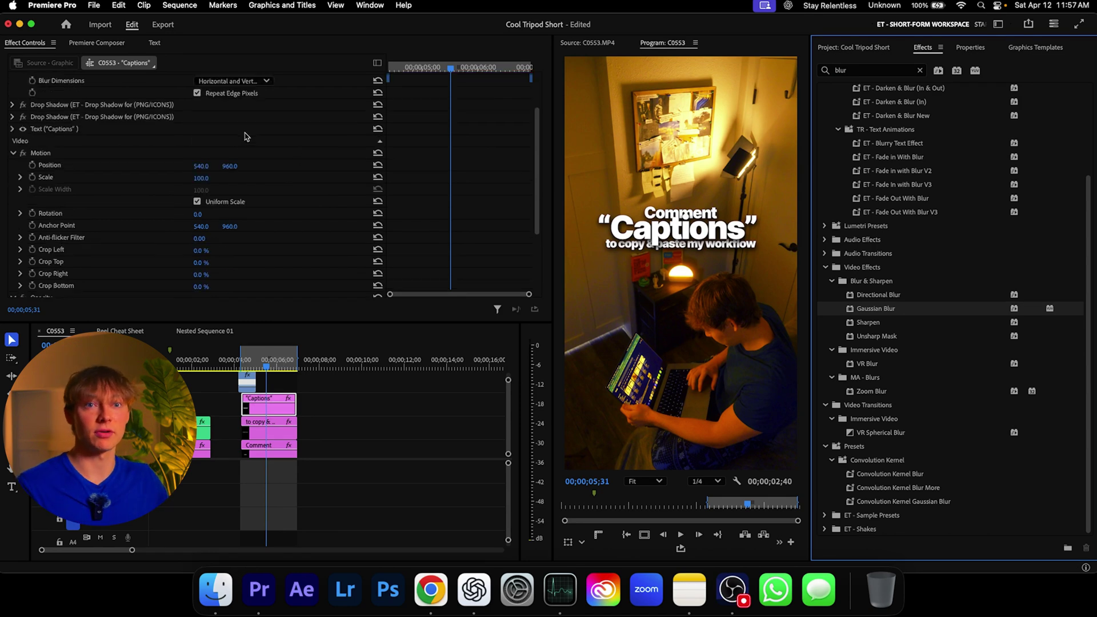
{"action": "scroll", "coordinate": [269, 157], "scroll_direction": "up", "scroll_amount": 4}
{"action": "scroll", "coordinate": [96, 137], "scroll_direction": "down", "scroll_amount": 4}
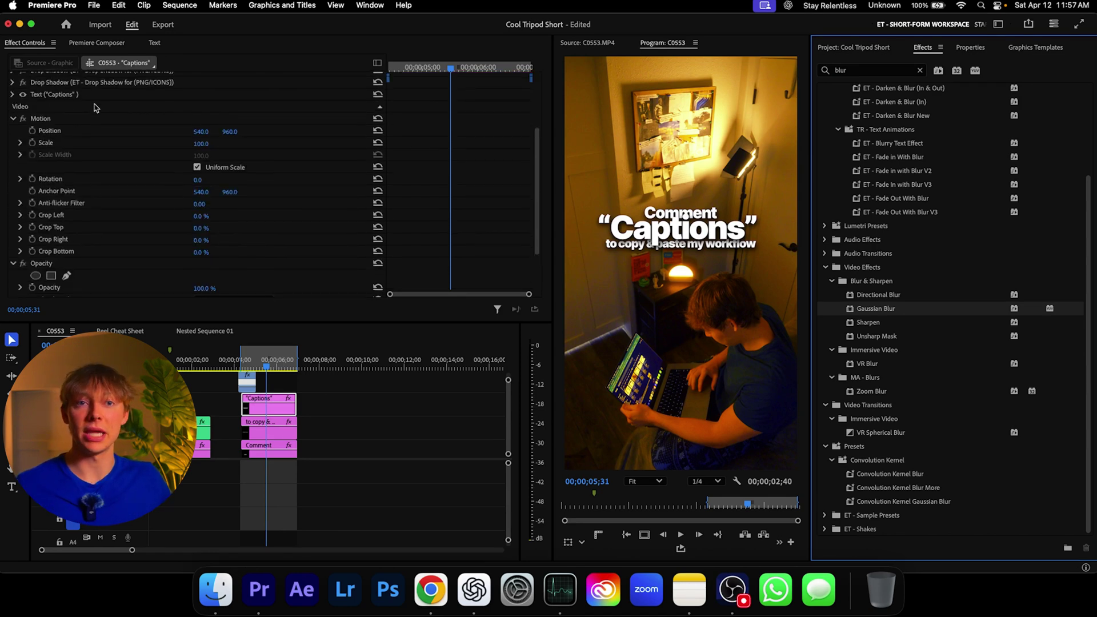
{"action": "left_click", "coordinate": [58, 93]}
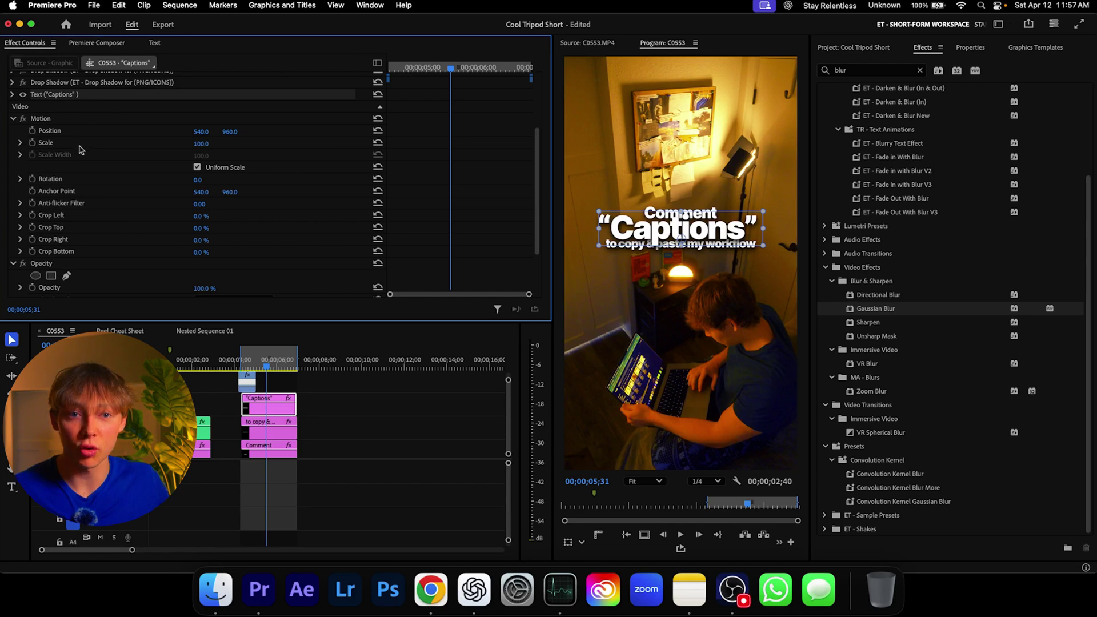
{"action": "scroll", "coordinate": [82, 152], "scroll_direction": "down", "scroll_amount": 2}
{"action": "scroll", "coordinate": [72, 151], "scroll_direction": "up", "scroll_amount": 5}
{"action": "scroll", "coordinate": [46, 166], "scroll_direction": "up", "scroll_amount": 1}
{"action": "left_click", "coordinate": [12, 175]}
{"action": "scroll", "coordinate": [34, 142], "scroll_direction": "up", "scroll_amount": 1}
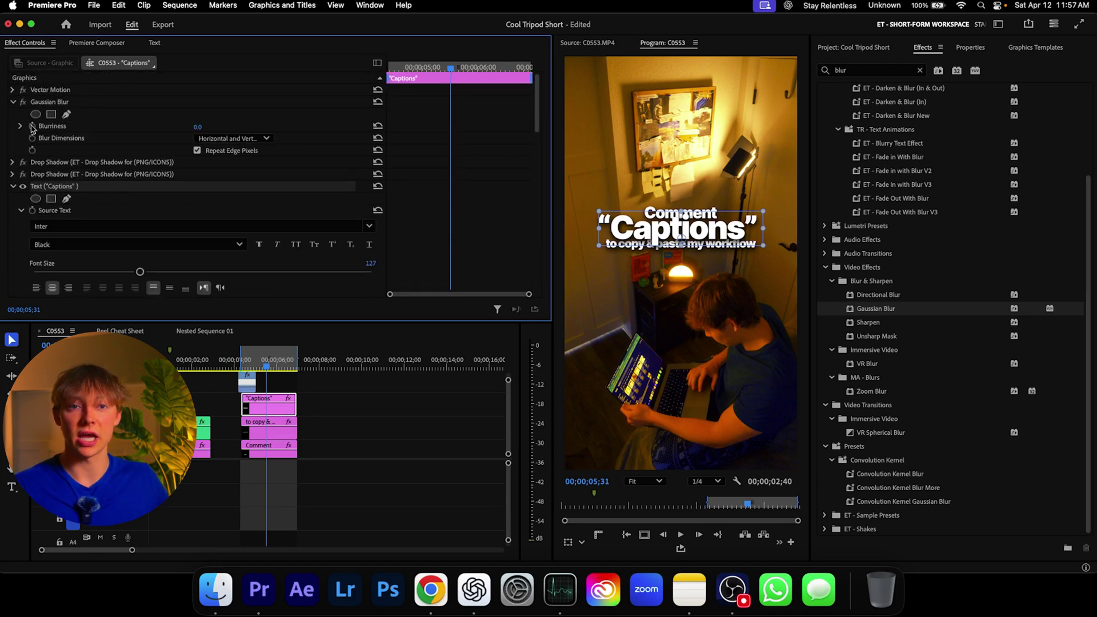
{"action": "left_click", "coordinate": [12, 187]}
- Draw a closed four-point free-draw mask for the Gaussian Blur around the last letters of "Captions"
{"action": "left_click", "coordinate": [45, 103]}
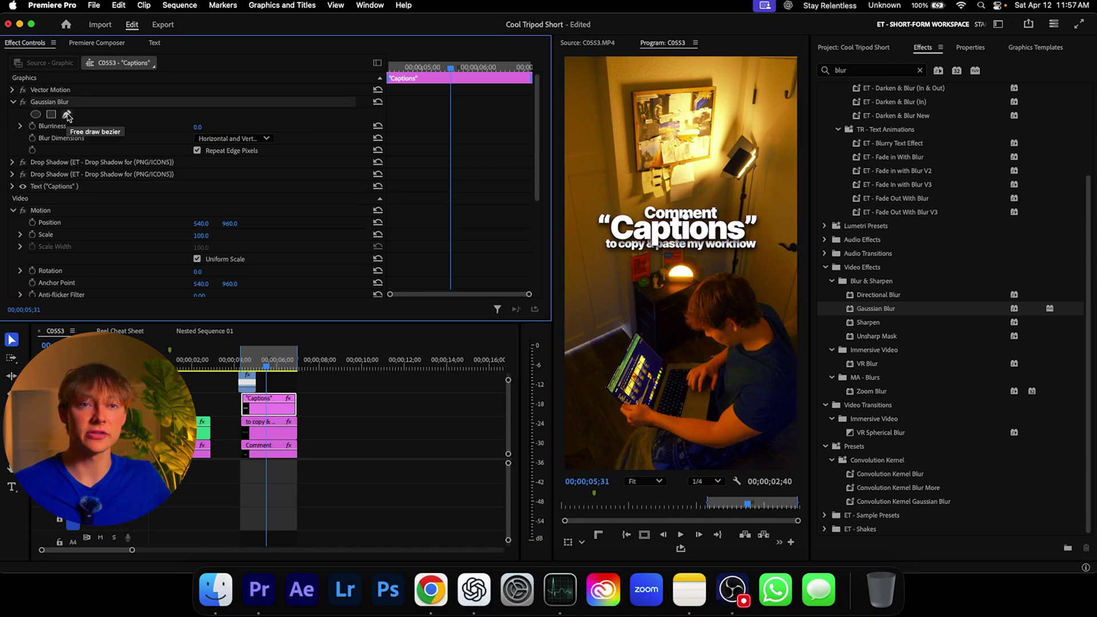
{"action": "left_click", "coordinate": [66, 115]}
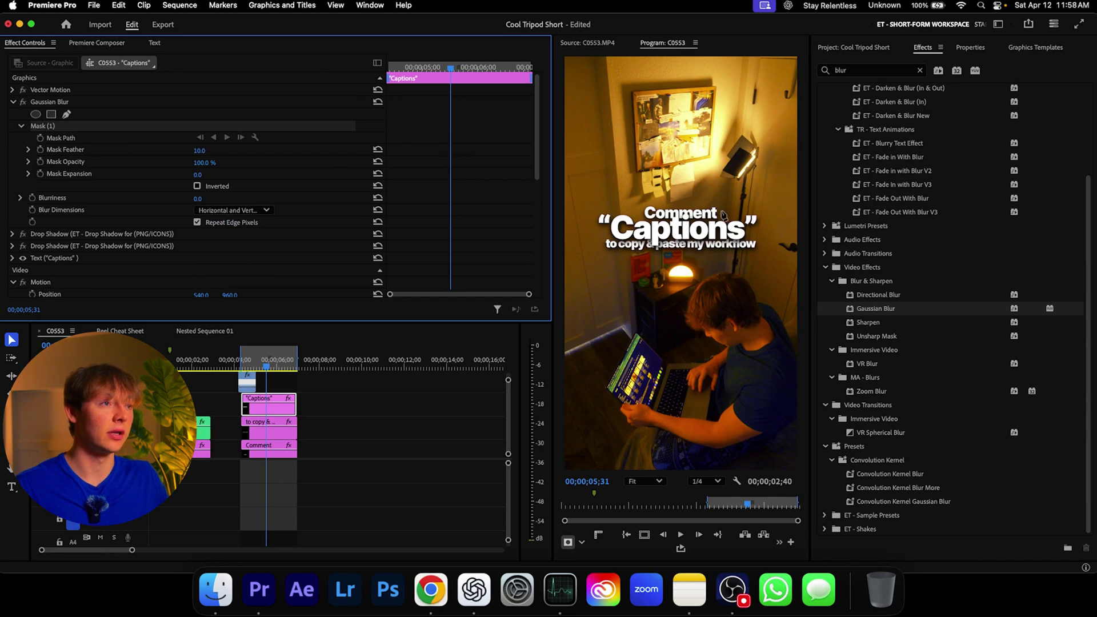
{"action": "left_click", "coordinate": [701, 199]}
{"action": "left_click", "coordinate": [732, 268]}
{"action": "left_click", "coordinate": [770, 242]}
{"action": "left_click", "coordinate": [743, 182]}
{"action": "left_click", "coordinate": [701, 200]}
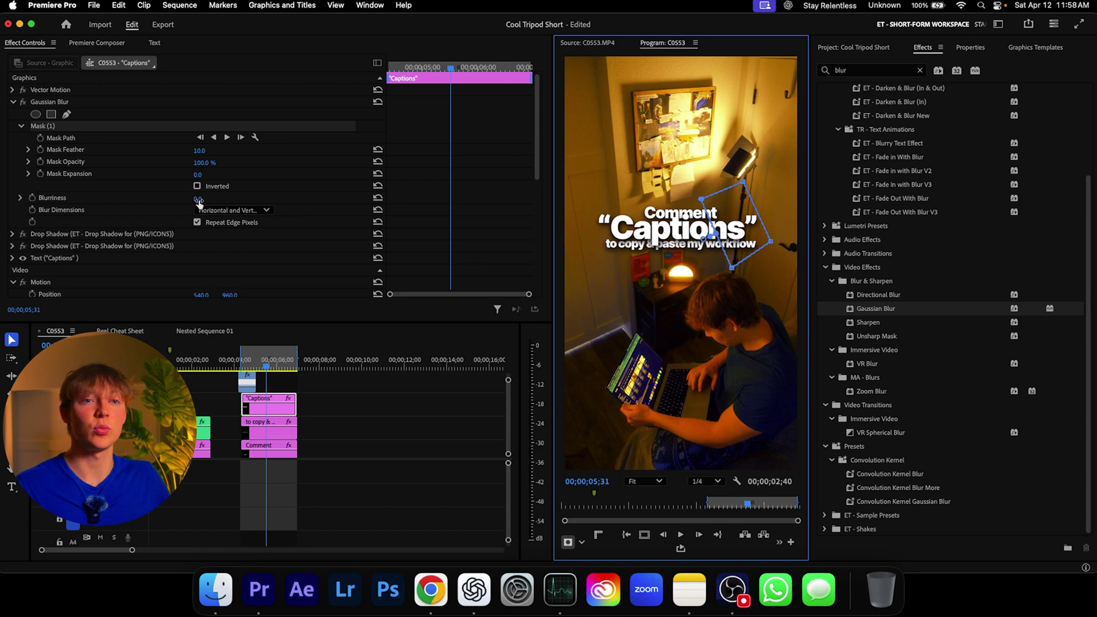
- Set the Gaussian Blur's blurriness to 24 and try a lower mask feather
{"action": "left_click_drag", "start_coordinate": [198, 200], "coordinate": [212, 200]}
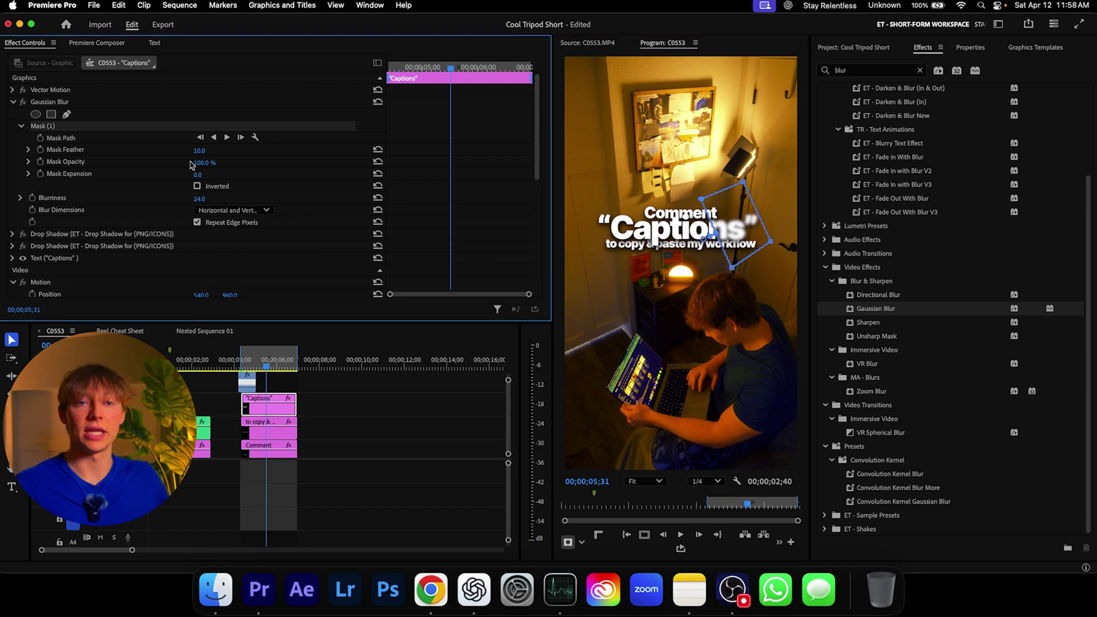
{"action": "left_click_drag", "start_coordinate": [198, 150], "coordinate": [181, 150]}
{"action": "left_click", "coordinate": [375, 400]}
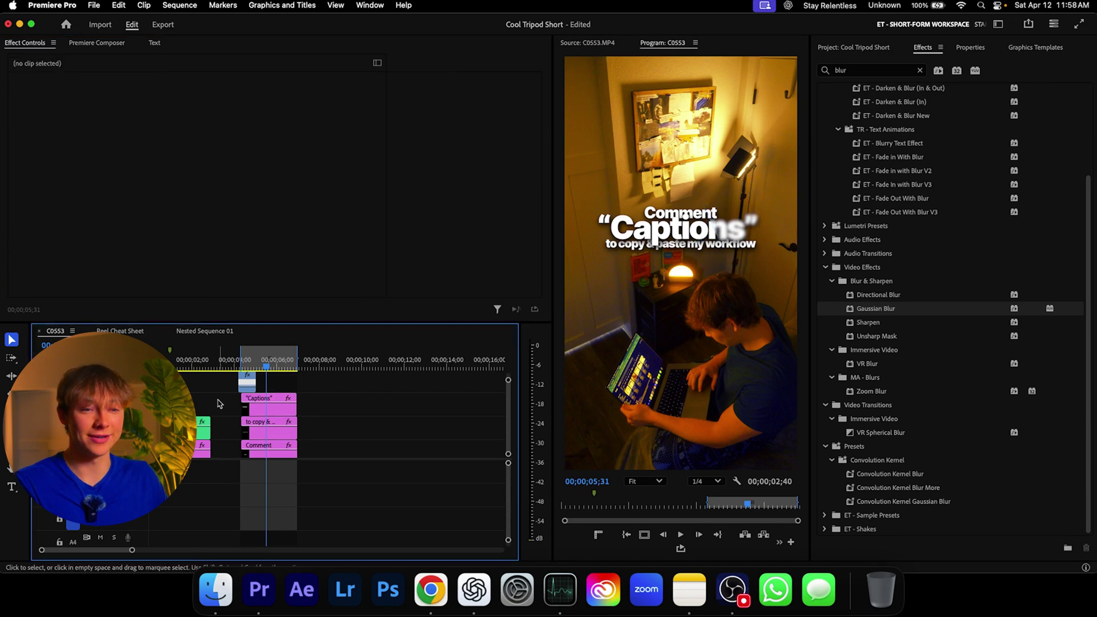
- Set the mask feather to 44 and try a blurriness of 44 on the "Captions" Gaussian Blur
{"action": "left_click", "coordinate": [274, 409]}
{"action": "left_click_drag", "start_coordinate": [198, 150], "coordinate": [203, 150]}
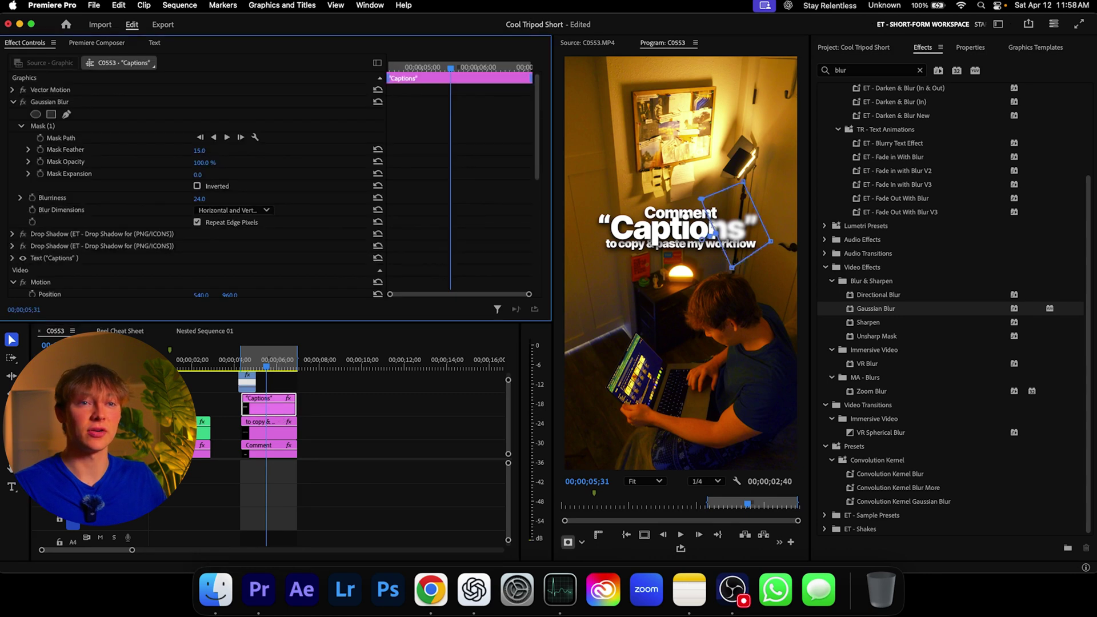
{"action": "left_click_drag", "start_coordinate": [199, 198], "coordinate": [213, 198]}
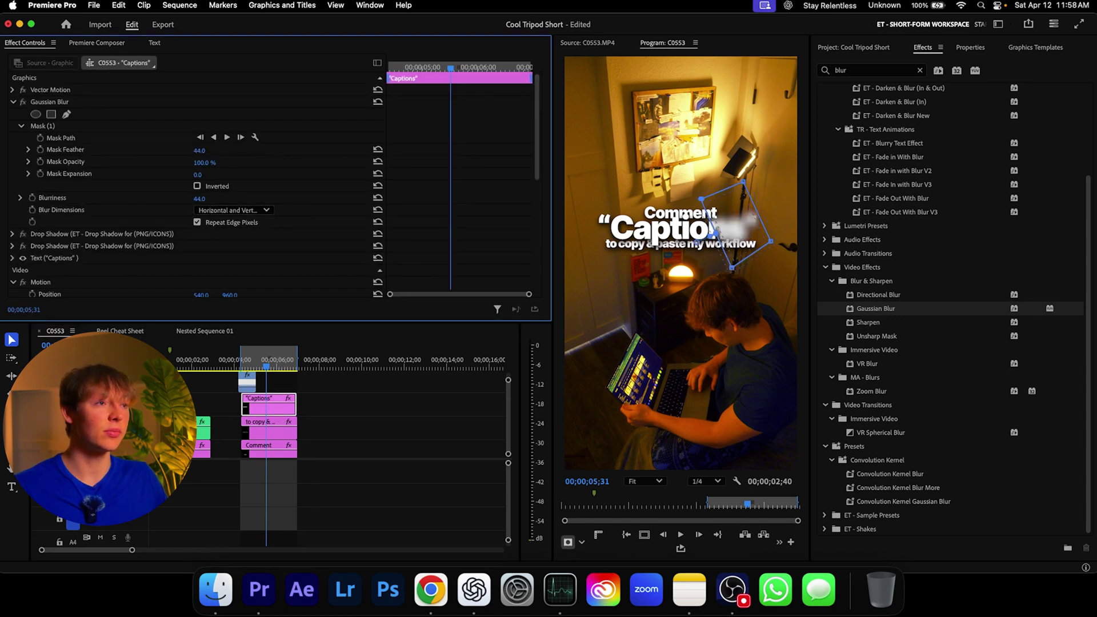
{"action": "left_click", "coordinate": [350, 425]}
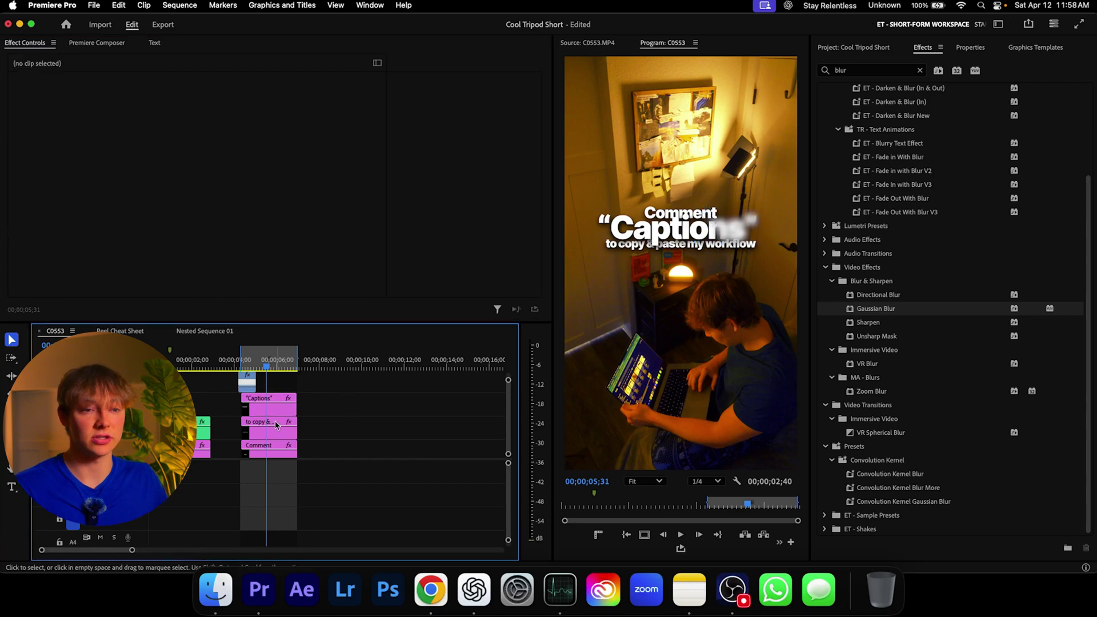
- Set the Gaussian Blur's blurriness to 23 and fine-tune its mask feather
{"action": "left_click_drag", "start_coordinate": [199, 199], "coordinate": [185, 198]}
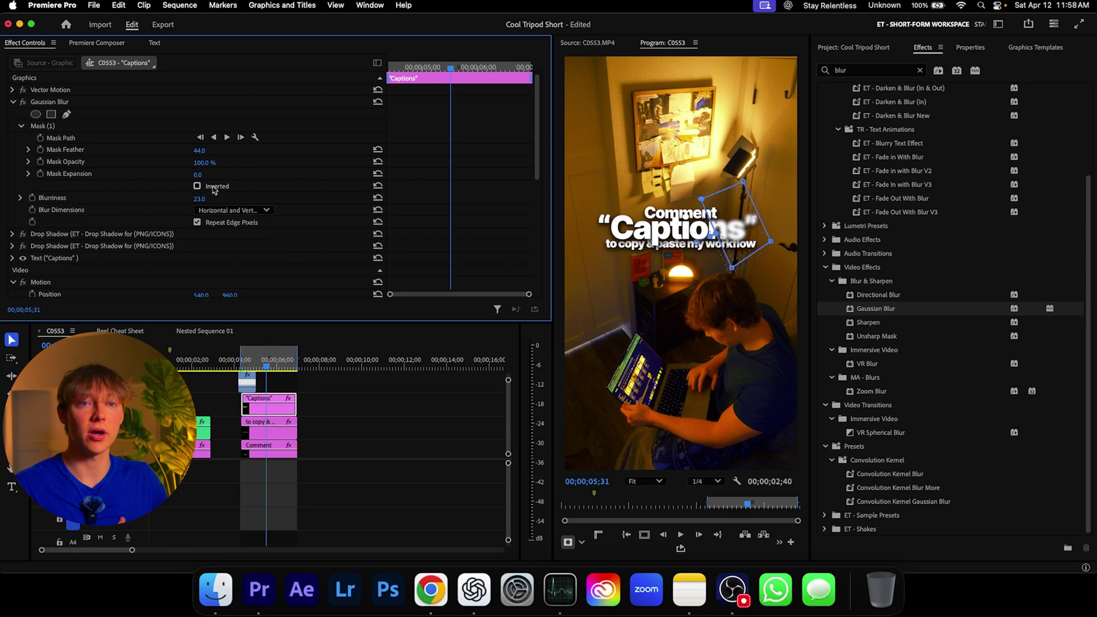
{"action": "left_click_drag", "start_coordinate": [197, 154], "coordinate": [202, 150]}
{"action": "left_click", "coordinate": [343, 427]}
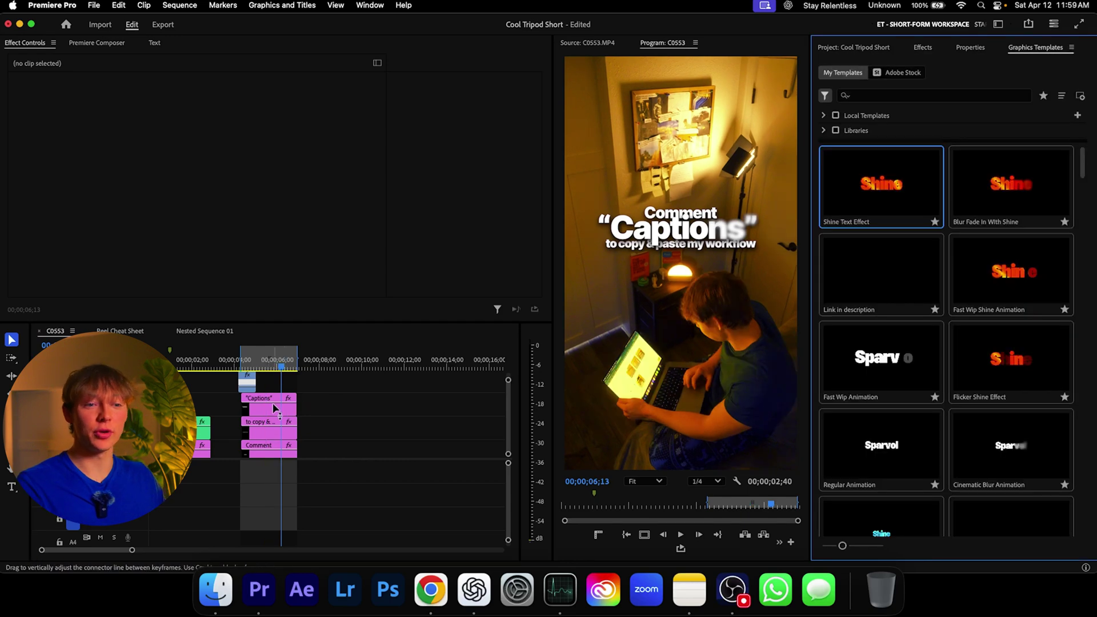
- Add the Shine Text Effect template on a track above the "Captions" clip, aligned with the caption graphics
{"action": "scroll", "coordinate": [265, 406], "scroll_direction": "down", "scroll_amount": 2}
{"action": "scroll", "coordinate": [264, 407], "scroll_direction": "up", "scroll_amount": 1}
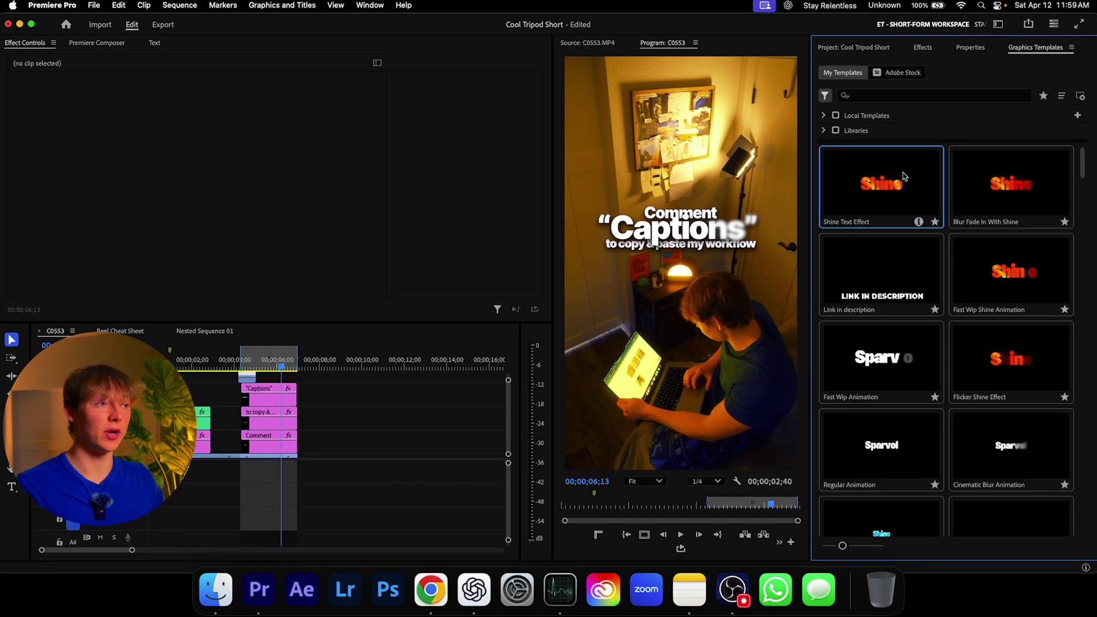
{"action": "left_click_drag", "start_coordinate": [882, 184], "coordinate": [297, 389]}
- Change the Shine Text Effect clip's text to "Blur"
{"action": "left_click", "coordinate": [922, 47]}
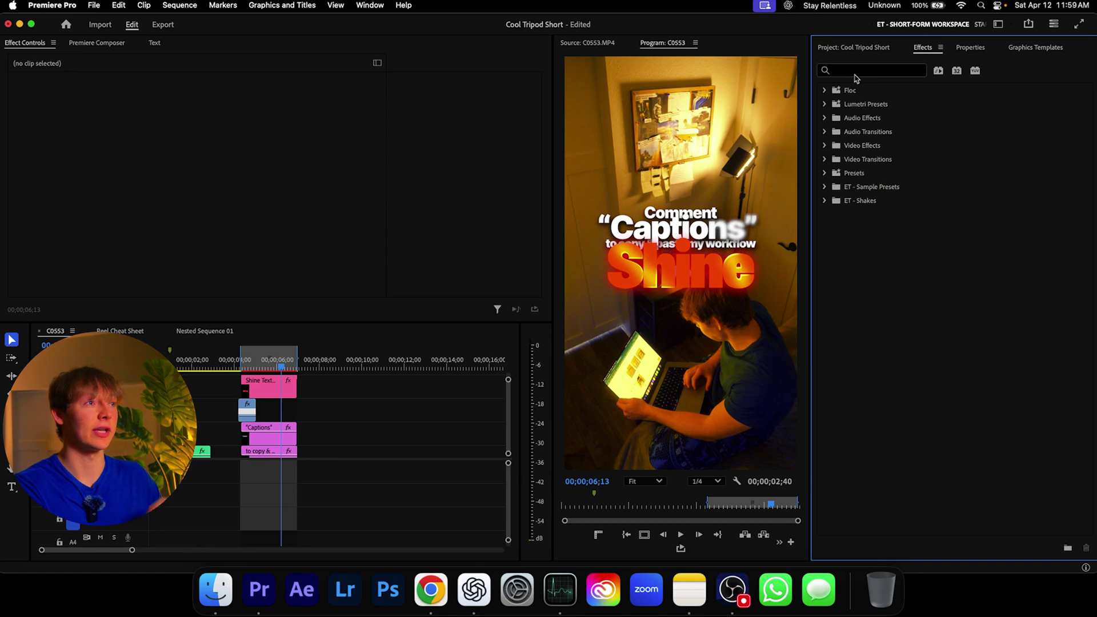
{"action": "left_click", "coordinate": [282, 393]}
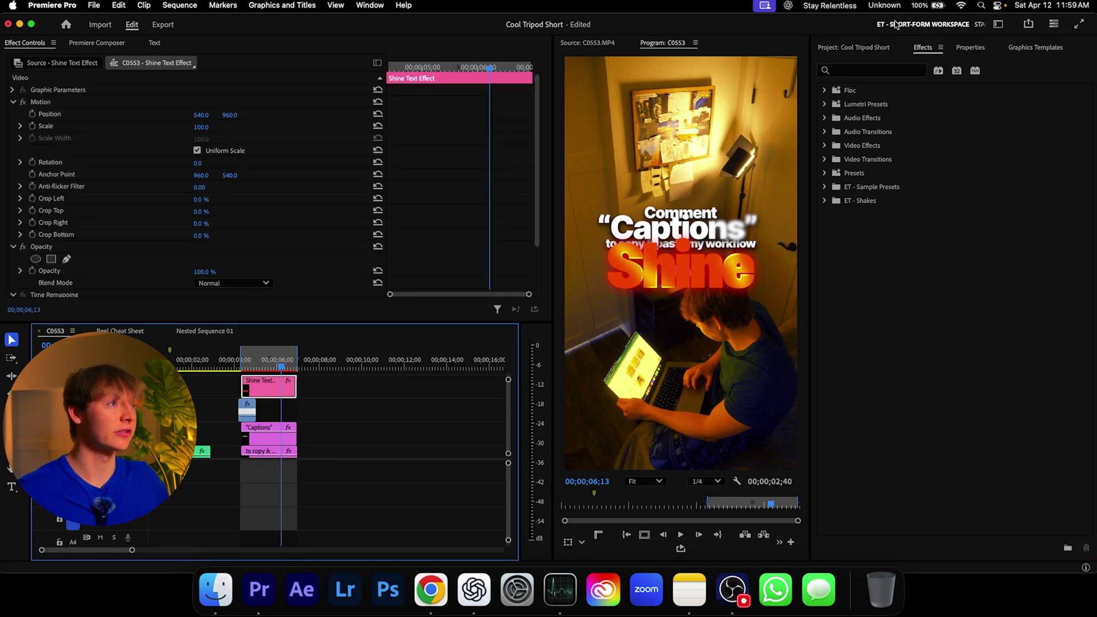
{"action": "left_click", "coordinate": [965, 47]}
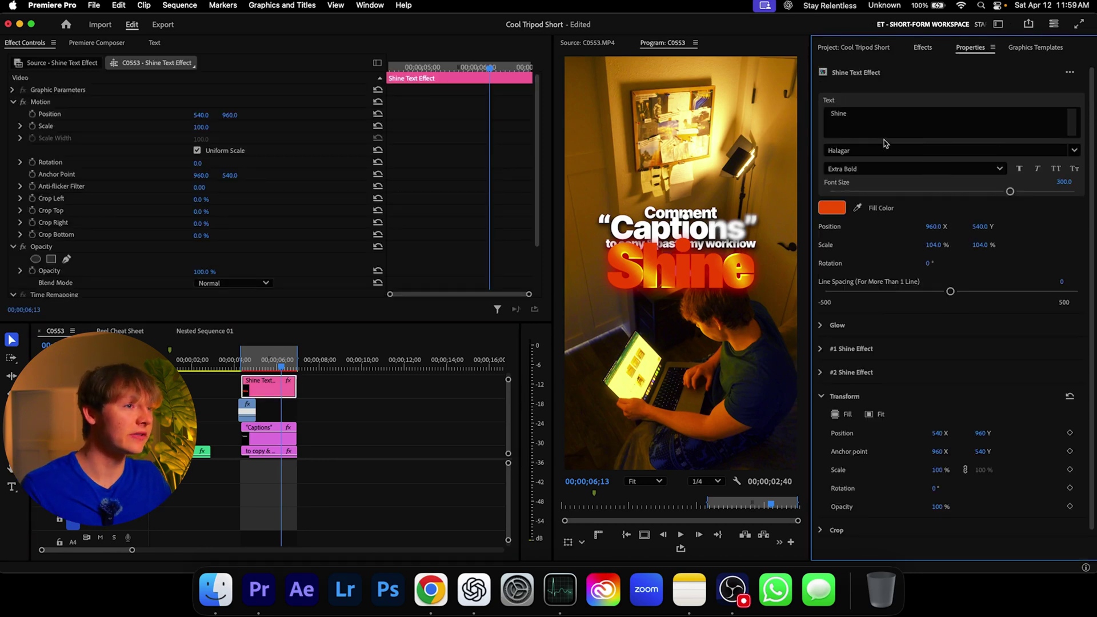
{"action": "left_click_drag", "start_coordinate": [870, 113], "coordinate": [826, 119]}
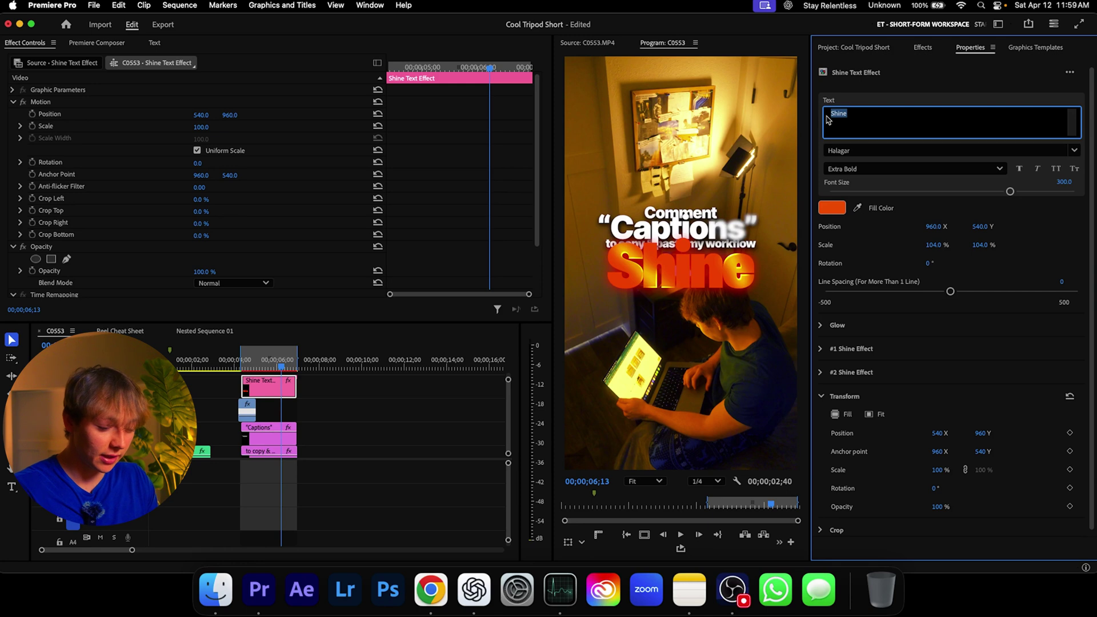
{"action": "type", "text": "Blur"}
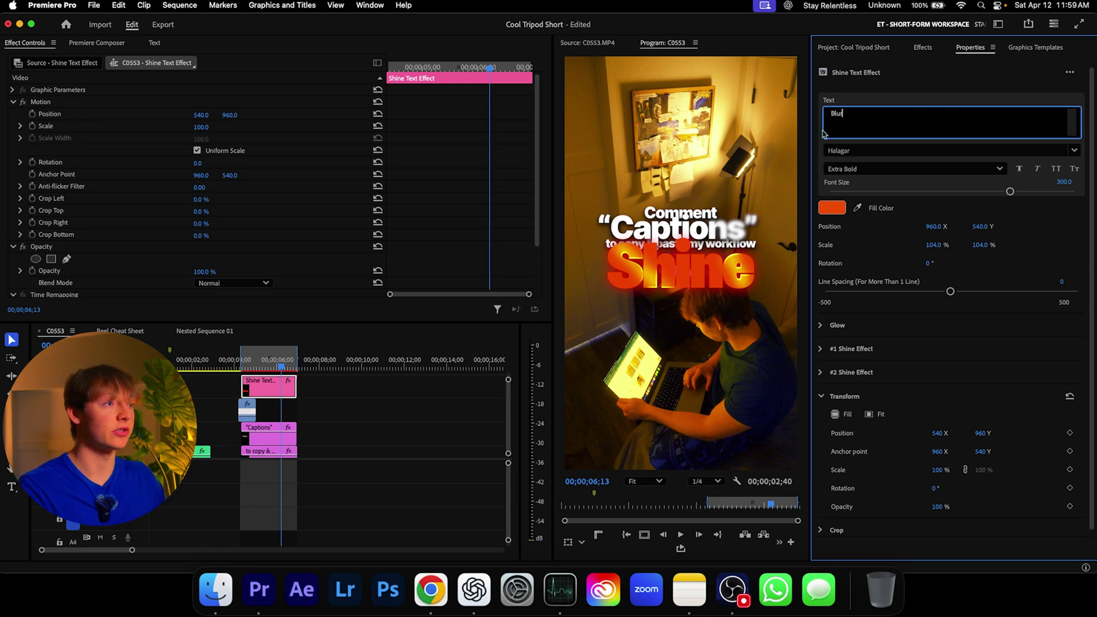
{"action": "left_click", "coordinate": [316, 392]}
{"action": "left_click", "coordinate": [293, 389]}
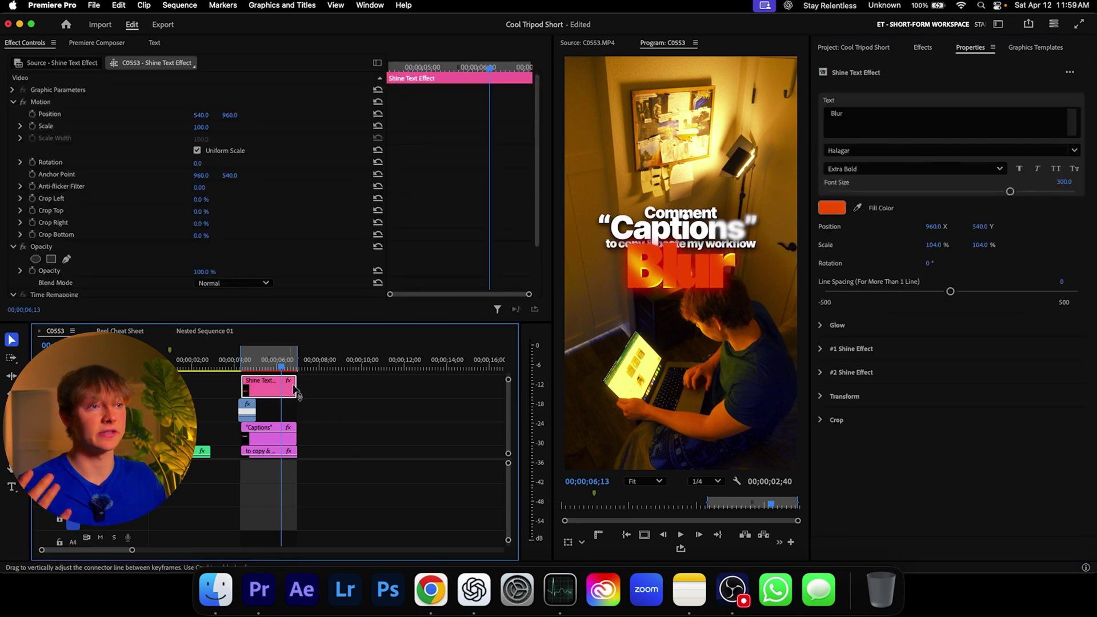
- Change the fill color of the "Blur" shine text to teal 006B72
{"action": "left_click", "coordinate": [832, 208]}
{"action": "left_click_drag", "start_coordinate": [628, 193], "coordinate": [434, 158]}
{"action": "left_click_drag", "start_coordinate": [377, 187], "coordinate": [378, 256]}
{"action": "left_click", "coordinate": [474, 348]}
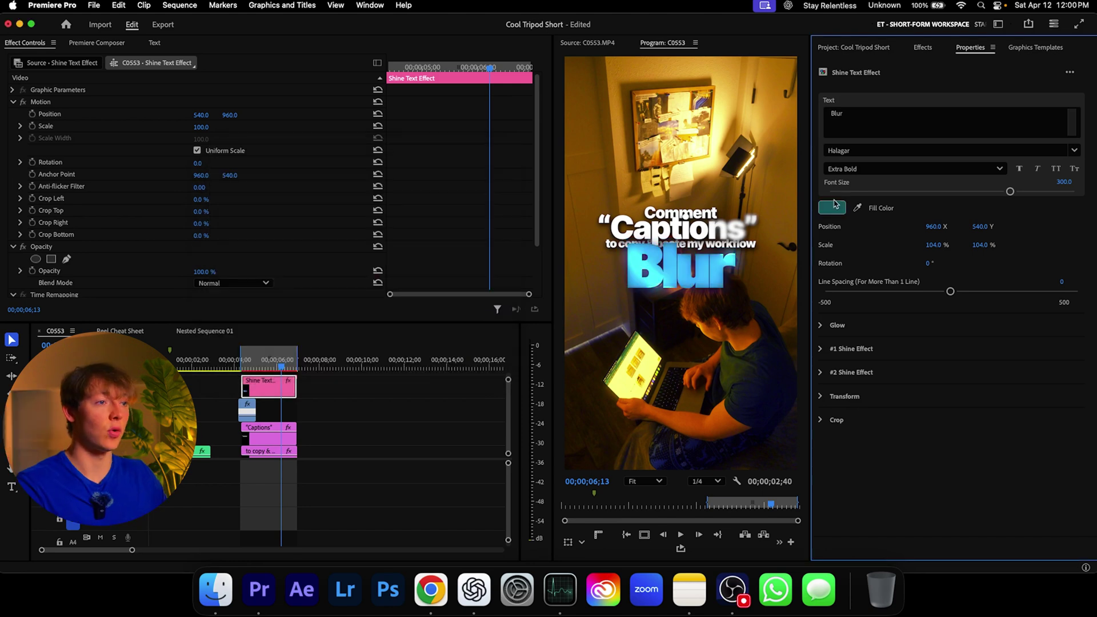
{"action": "left_click", "coordinate": [833, 208]}
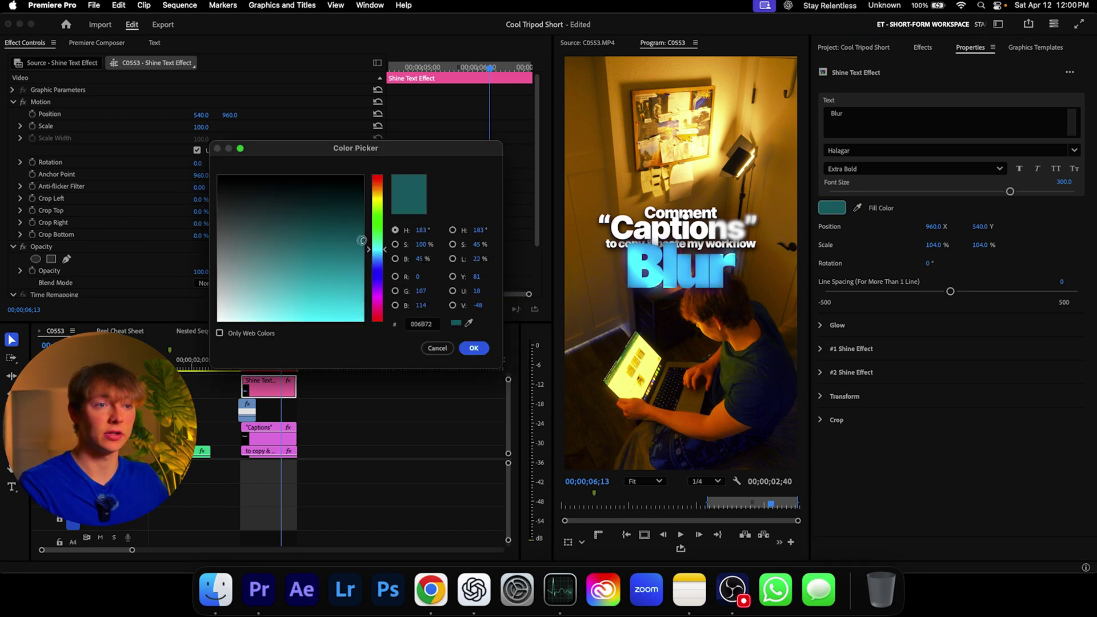
{"action": "left_click", "coordinate": [473, 348]}
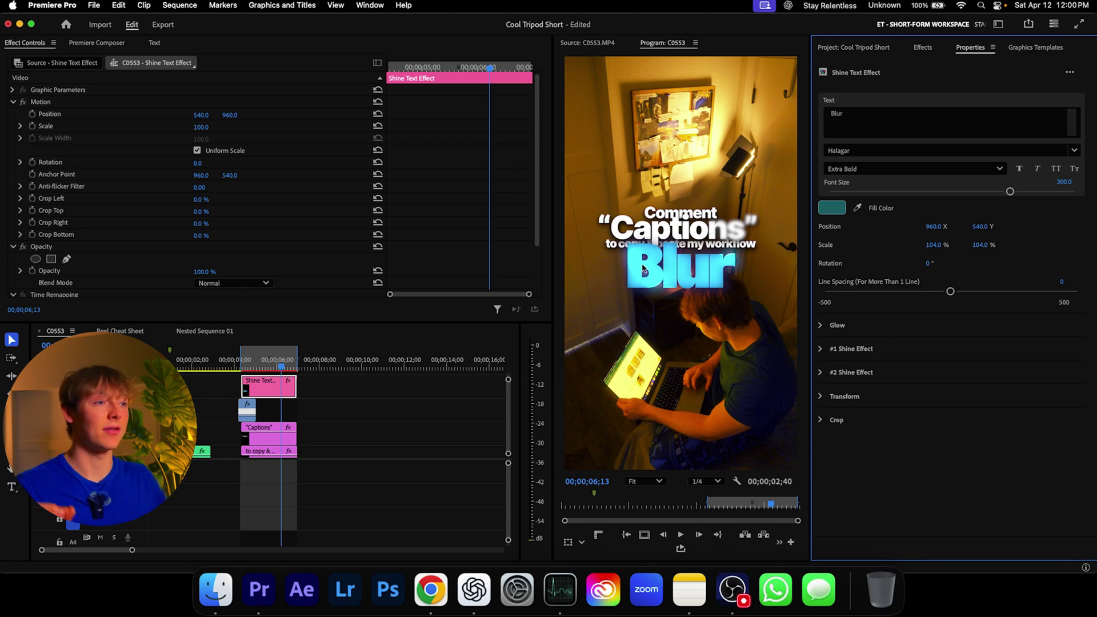
- Lower the glow intensity of the "Blur" shine text slightly and set its glow radius to 56
{"action": "left_click", "coordinate": [829, 325]}
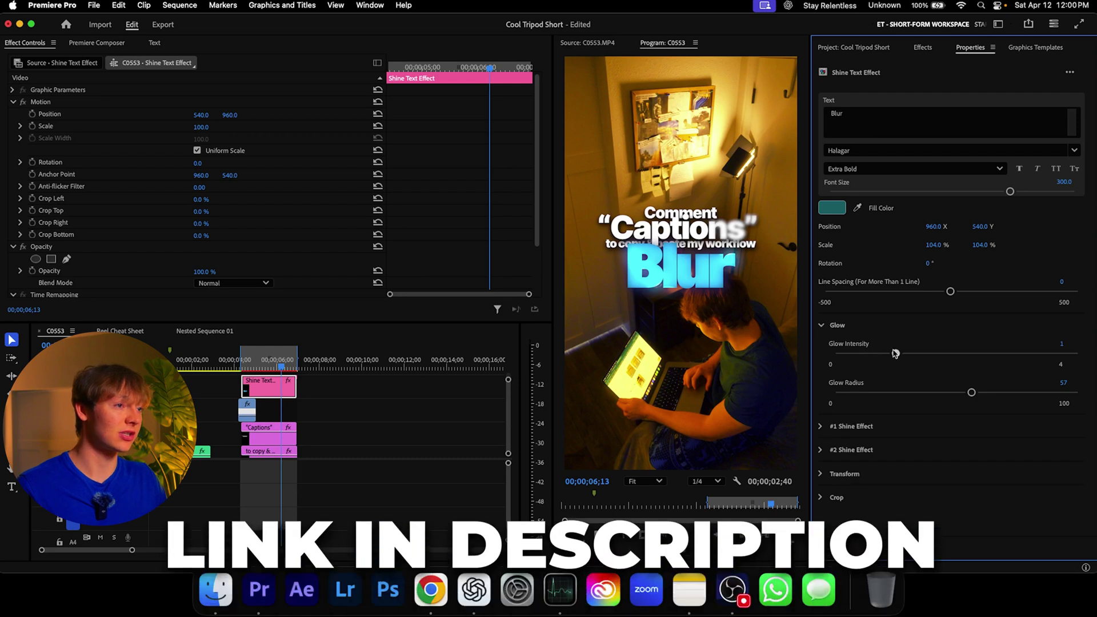
{"action": "left_click_drag", "start_coordinate": [894, 355], "coordinate": [886, 354]}
{"action": "mouse_move", "coordinate": [972, 392]}
{"action": "left_mouse_down"}
{"action": "mouse_move", "coordinate": [992, 392]}
{"action": "mouse_move", "coordinate": [971, 392]}
{"action": "left_mouse_up"}
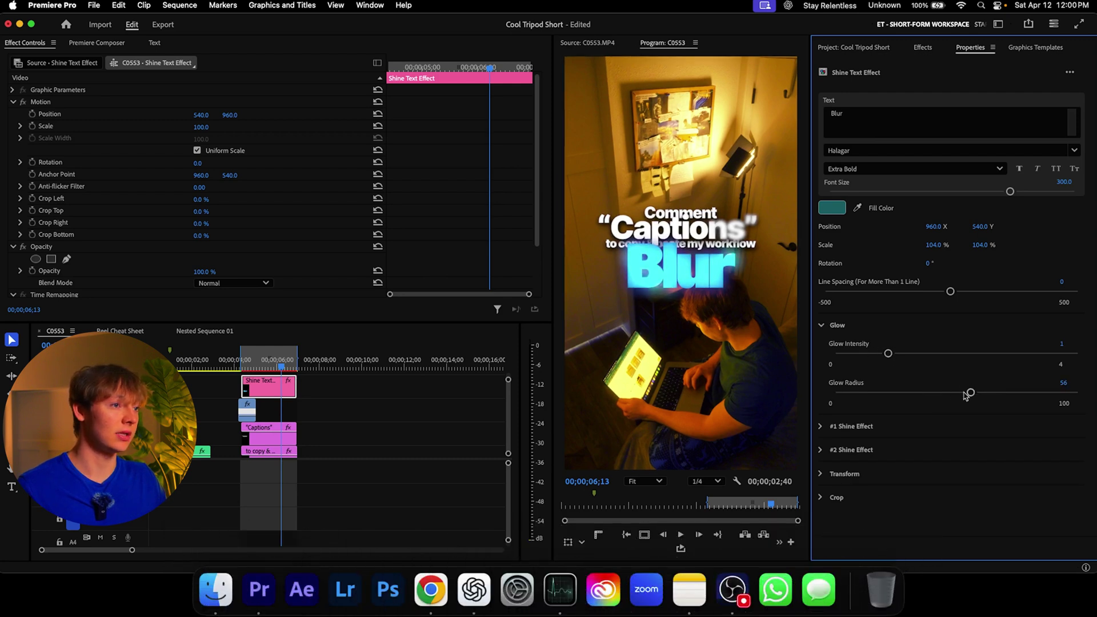
{"action": "left_click_drag", "start_coordinate": [888, 354], "coordinate": [881, 354]}
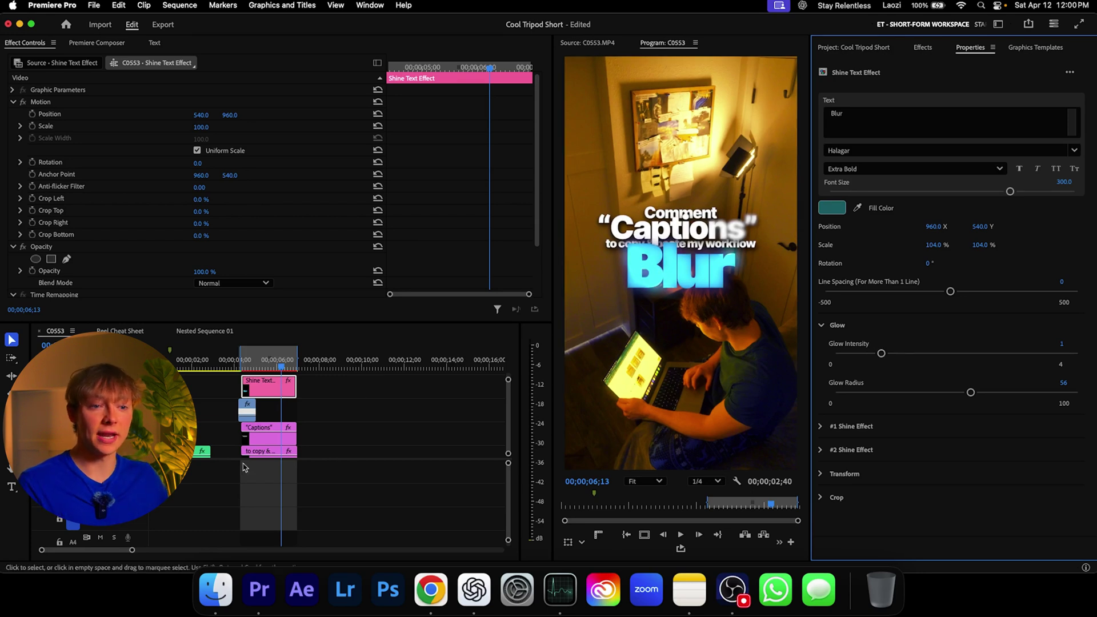
- Copy the masked Gaussian Blur from the "Captions" text clip onto the Shine Text Effect clip
{"action": "left_click", "coordinate": [269, 435]}
{"action": "right_click", "coordinate": [108, 103]}
{"action": "left_click", "coordinate": [294, 391]}
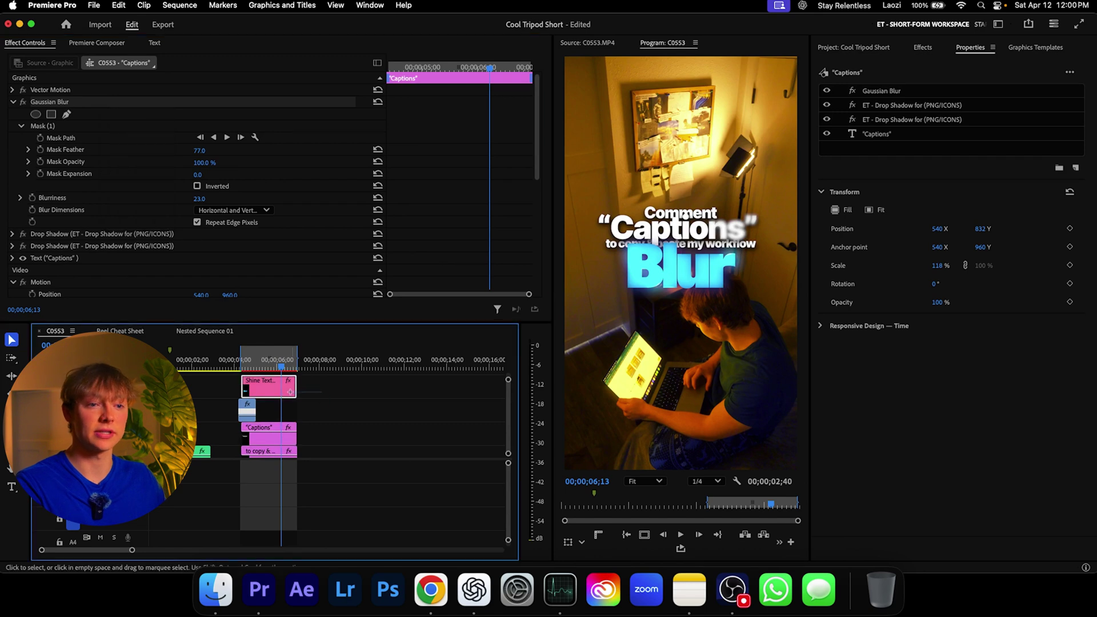
{"action": "scroll", "coordinate": [295, 169], "scroll_direction": "down", "scroll_amount": 5}
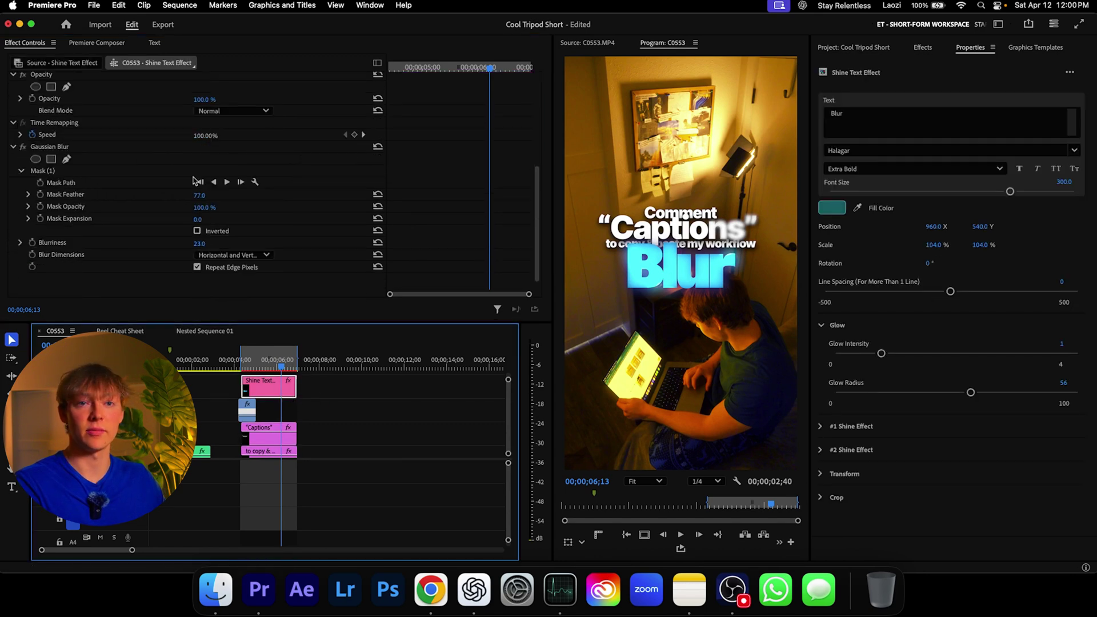
- Reposition and reshape the pasted Gaussian Blur mask so it covers the left edge of the "Blur" text
{"action": "left_click", "coordinate": [58, 171]}
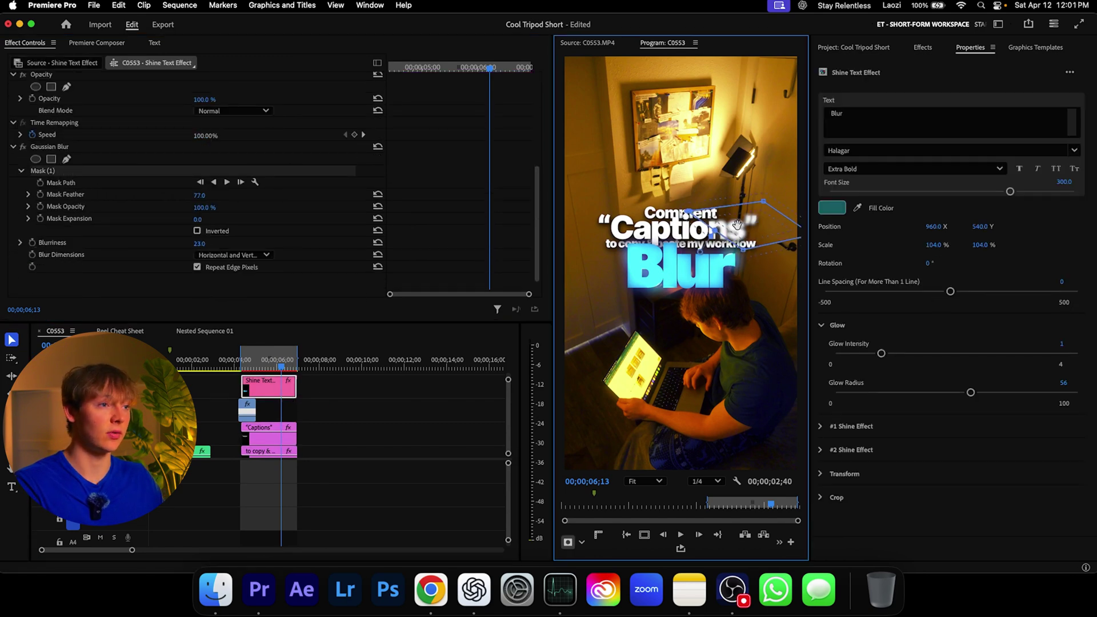
{"action": "left_click_drag", "start_coordinate": [611, 284], "coordinate": [631, 262]}
{"action": "left_click_drag", "start_coordinate": [696, 290], "coordinate": [681, 326]}
{"action": "left_click_drag", "start_coordinate": [650, 254], "coordinate": [626, 281]}
{"action": "left_click", "coordinate": [431, 401]}
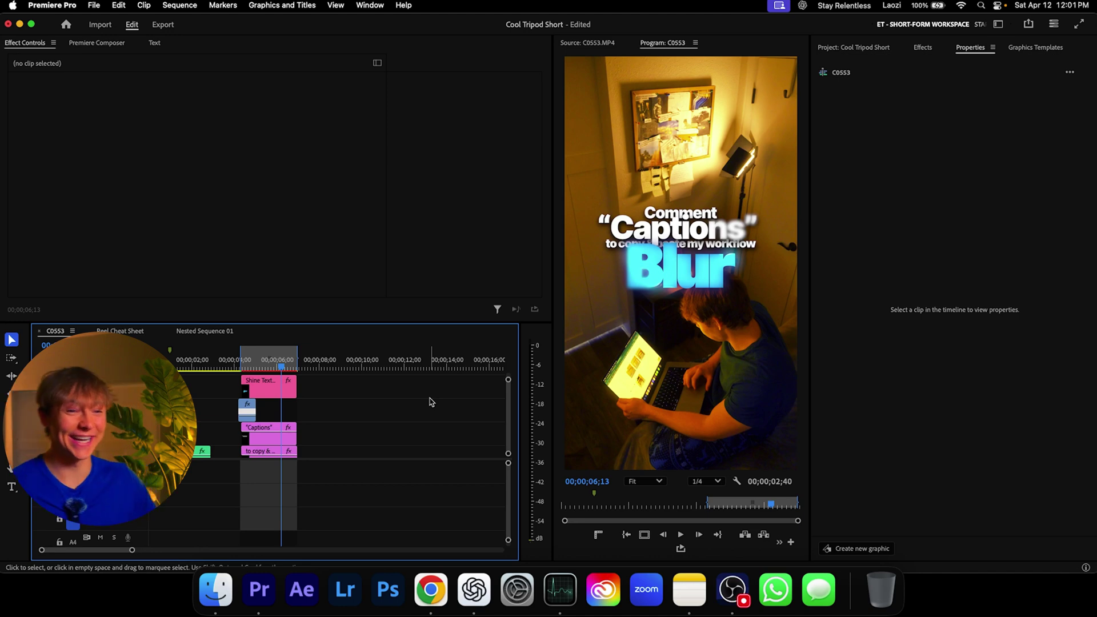
- With the Shine Text Effect clip selected, expand Floc, TR - All Presets and TR - Captions Presets in the effects library
{"action": "left_click", "coordinate": [272, 382]}
{"action": "left_click", "coordinate": [925, 48]}
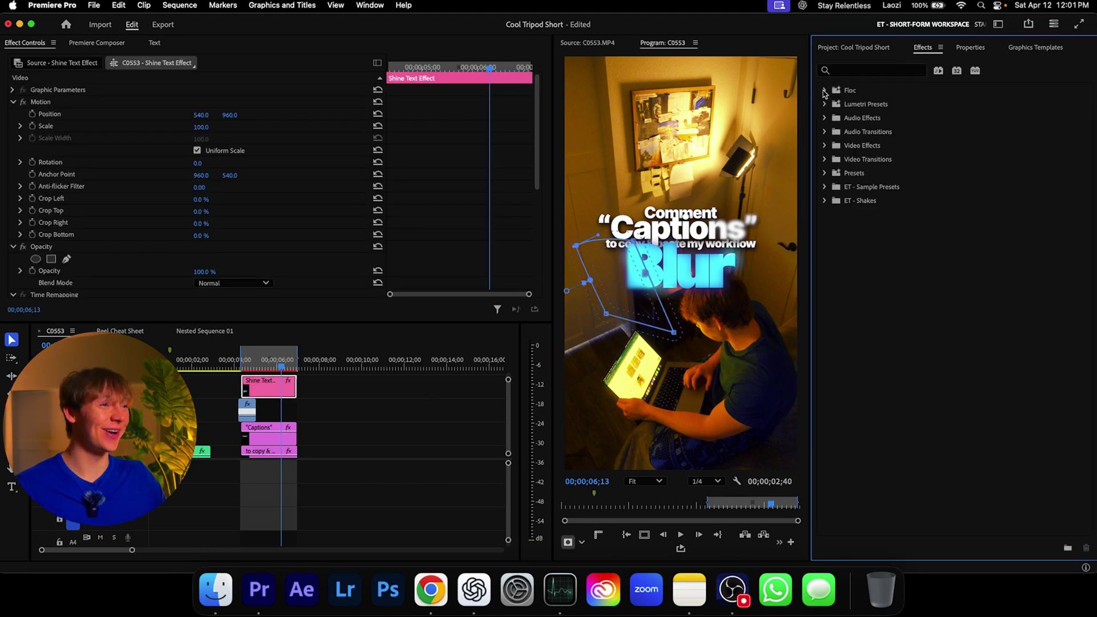
{"action": "left_click", "coordinate": [825, 90]}
{"action": "left_click", "coordinate": [831, 173]}
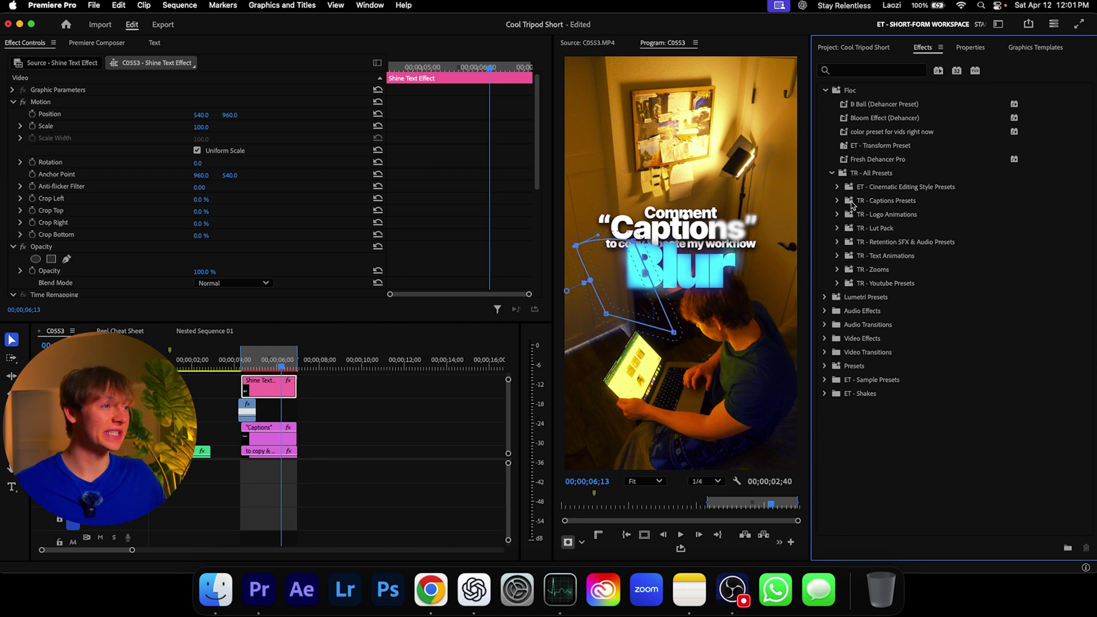
{"action": "left_click", "coordinate": [837, 200]}
- Try the TR - Appear Up preset on the Shine Text Effect clip, shifted slightly later, and play back the animation
{"action": "left_click_drag", "start_coordinate": [899, 216], "coordinate": [251, 368]}
{"action": "key", "text": "space"}
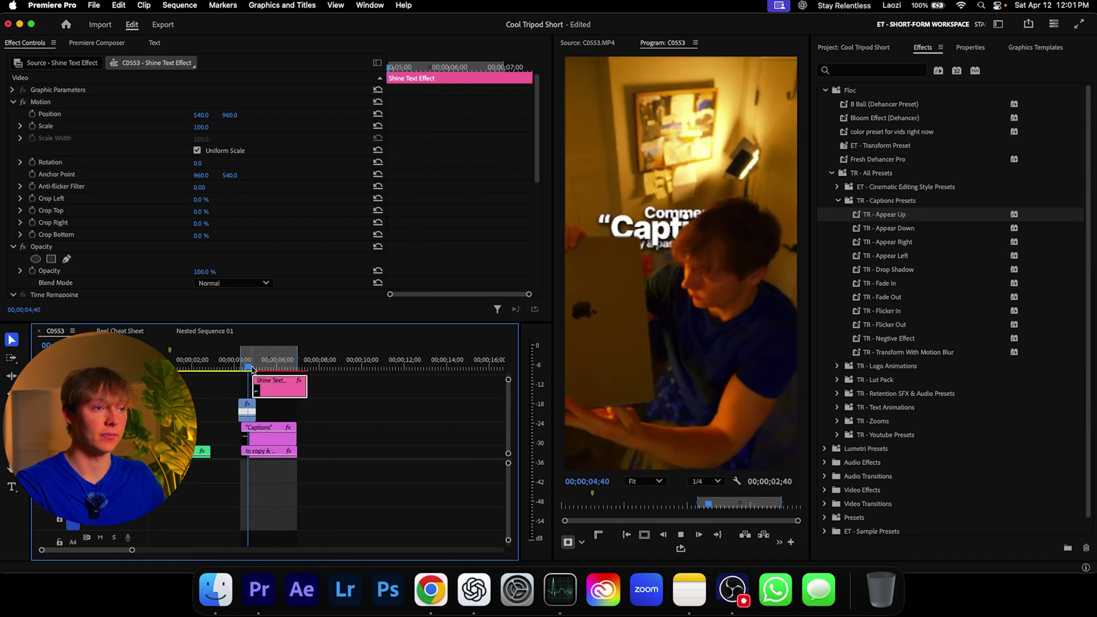
{"action": "key", "text": "space"}
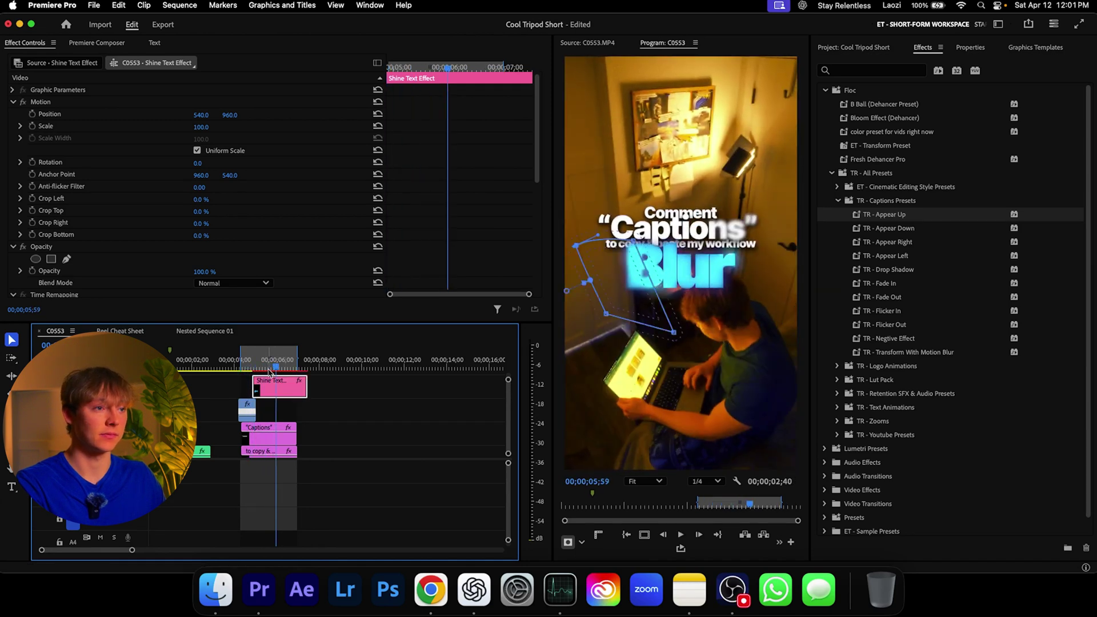
{"action": "left_click", "coordinate": [721, 308]}
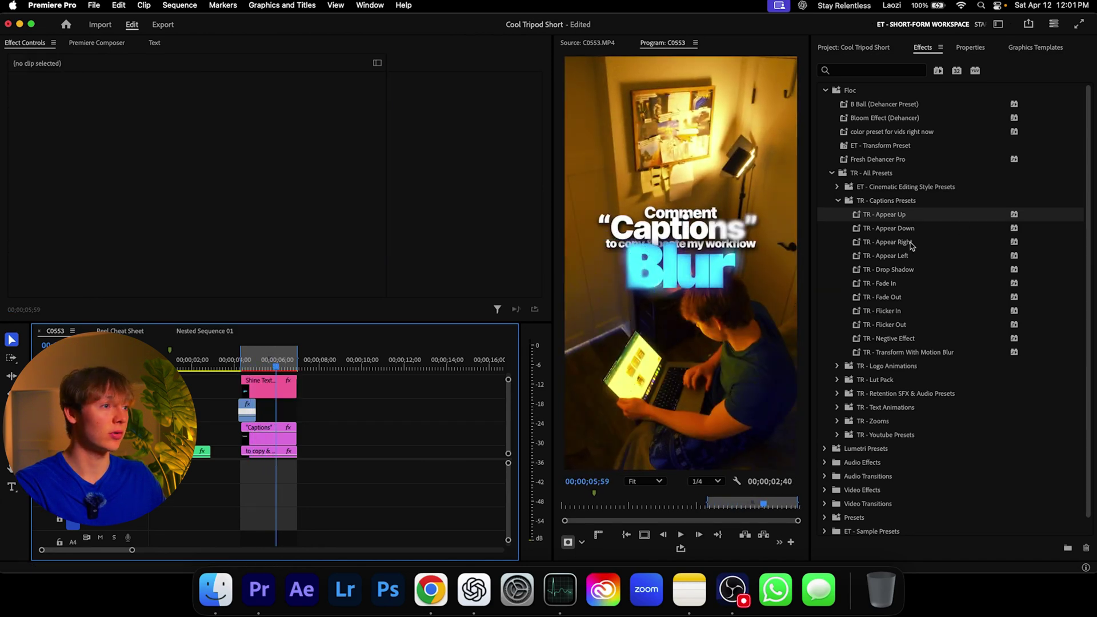
- Apply the TR - Fade In preset to the Shine Text Effect clip, start the clip slightly later, and preview the animation
{"action": "left_click_drag", "start_coordinate": [894, 282], "coordinate": [262, 377]}
{"action": "key", "text": "space"}
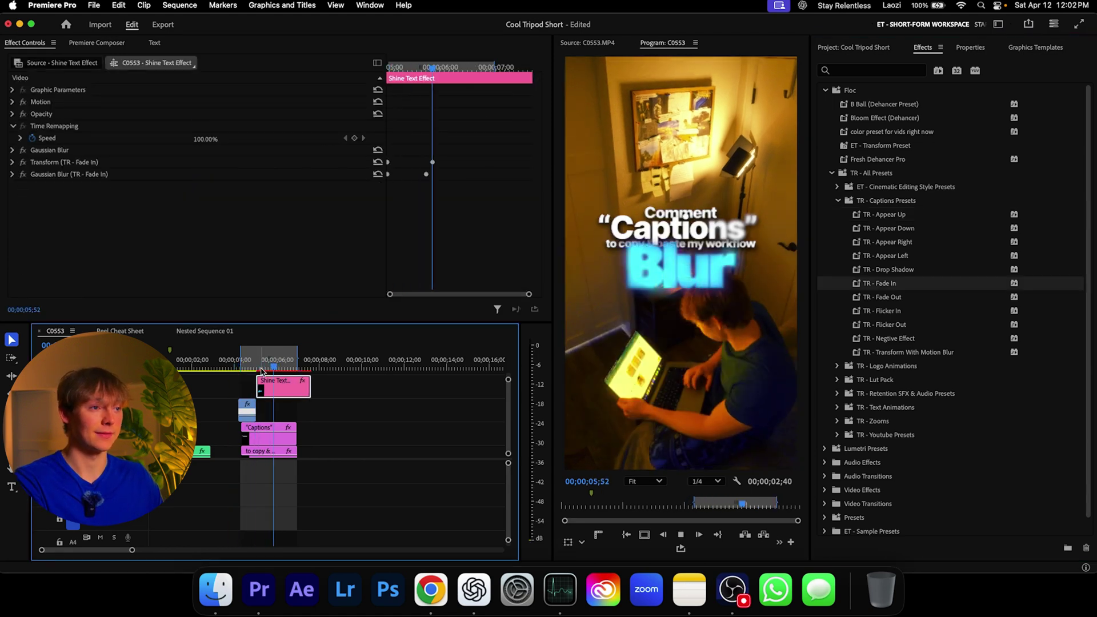